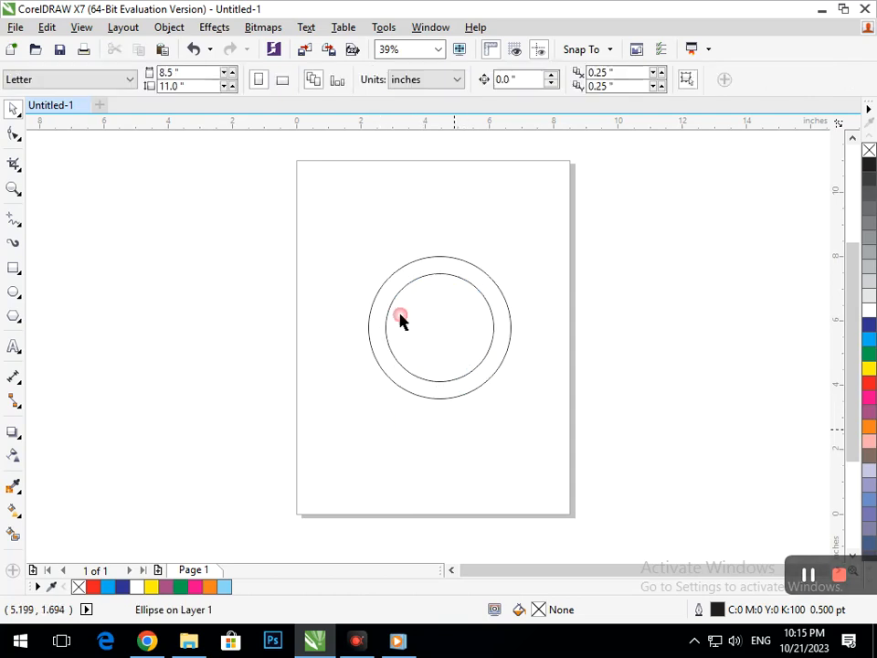
# Enlarge the inner circle slightly about its centre so that the ring becomes a little thinner
pyautogui.moveTo(314, 218); pyautogui.dragTo(541, 420)
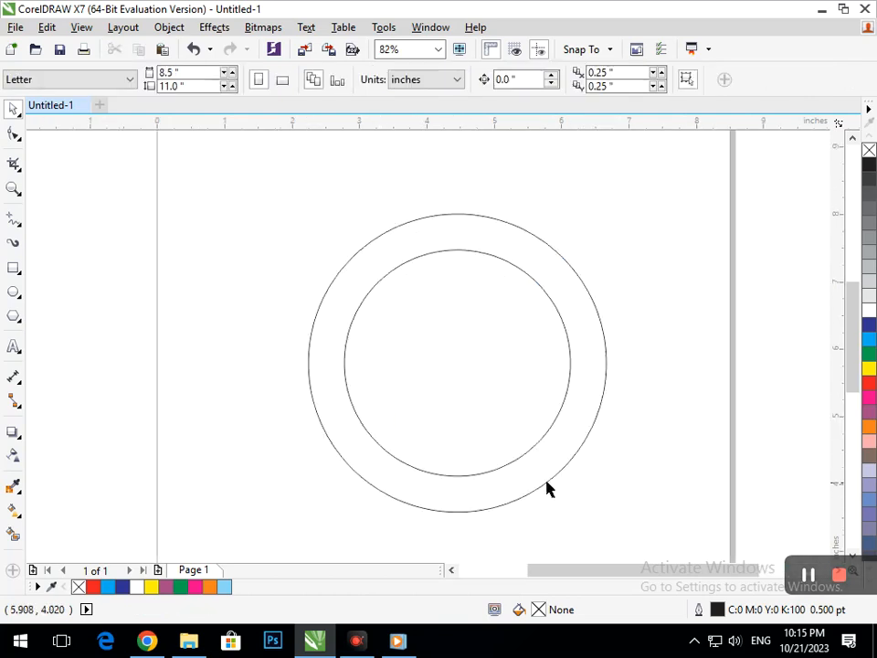
pyautogui.click(446, 476)
pyautogui.moveTo(335, 482); pyautogui.dragTo(331, 486)
pyautogui.click(43, 339)
# Draw a tall rectangle as wide as the ring band, rising from the ring's left side to above the outer circle
pyautogui.click(14, 270)
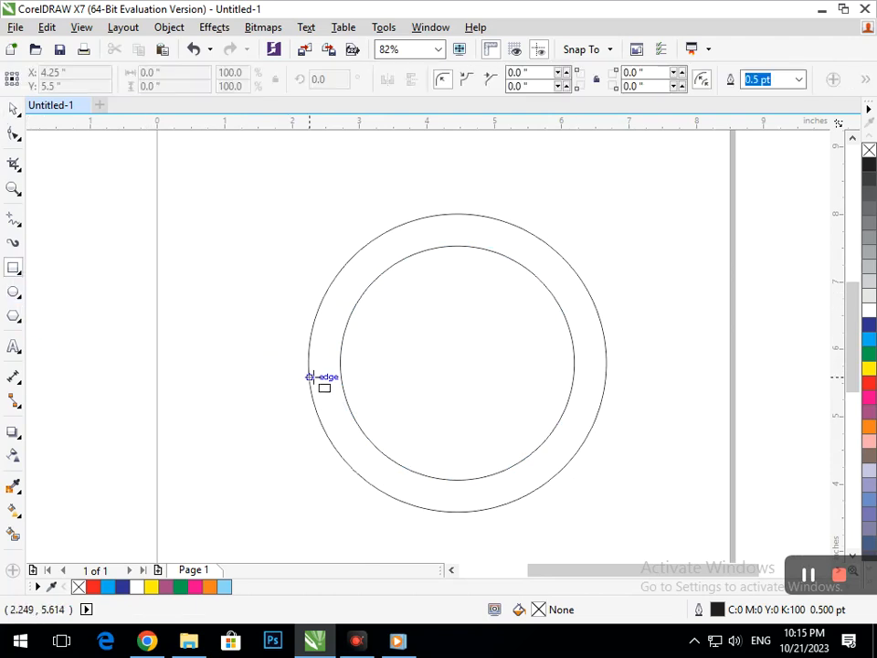
pyautogui.moveTo(341, 374); pyautogui.dragTo(309, 382)
pyautogui.moveTo(326, 426); pyautogui.dragTo(303, 162)
# Place a copy of the tall rectangle in the centre of the ring
pyautogui.click(14, 111)
pyautogui.click(374, 280)
pyautogui.moveTo(307, 223); pyautogui.dragTo(450, 344)
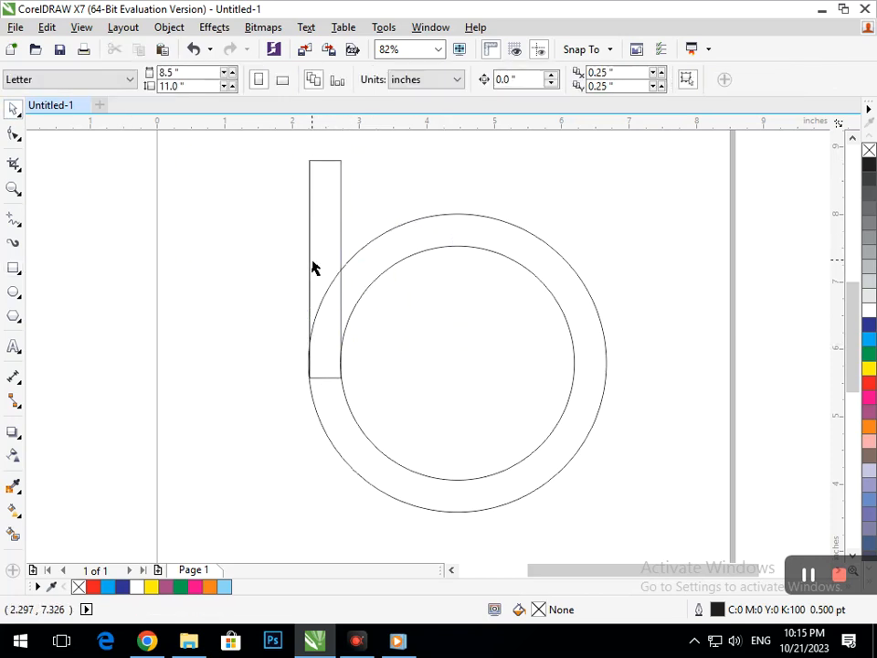
pyautogui.moveTo(311, 266); pyautogui.dragTo(441, 344)
# Stretch the central rectangle's lower end into the ring band and shorten its upper end to below the inner circle's top
pyautogui.moveTo(456, 463); pyautogui.dragTo(456, 492)
pyautogui.click(661, 474)
pyautogui.click(457, 245)
pyautogui.moveTo(456, 236); pyautogui.dragTo(460, 272)
pyautogui.click(660, 337)
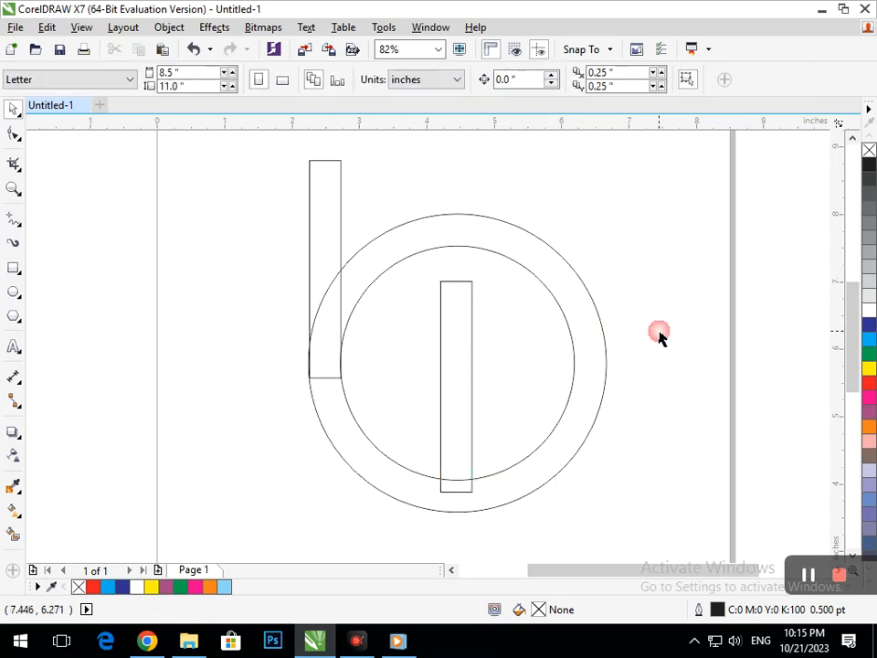
# Draw a horizontal two-point line about 1.81 inches long across the ring's right side
pyautogui.click(16, 222)
pyautogui.click(82, 237)
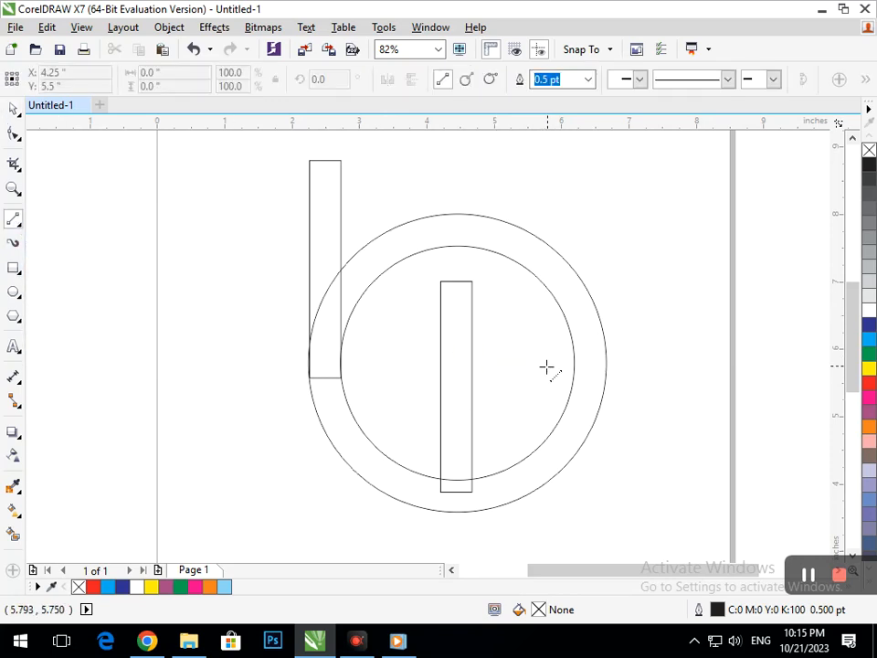
pyautogui.moveTo(539, 372)
pyautogui.mouseDown()
pyautogui.moveTo(641, 384)
pyautogui.moveTo(666, 372)
pyautogui.mouseUp()
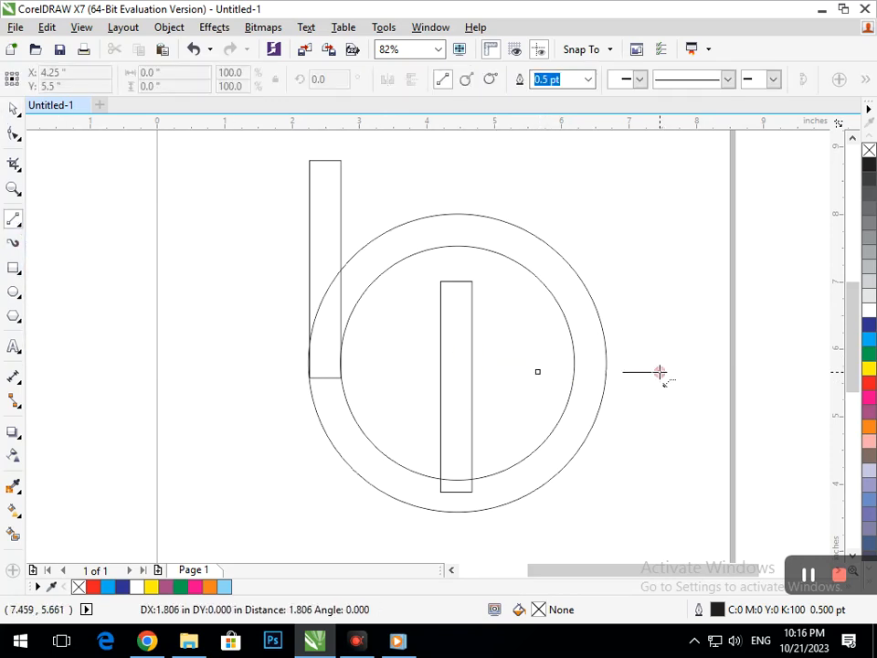
# Draw a narrow rectangle about 0.153 by 2.721 inches against the central bar's left edge, crossing the bottom of the ring
pyautogui.click(13, 268)
pyautogui.moveTo(439, 355); pyautogui.dragTo(431, 541)
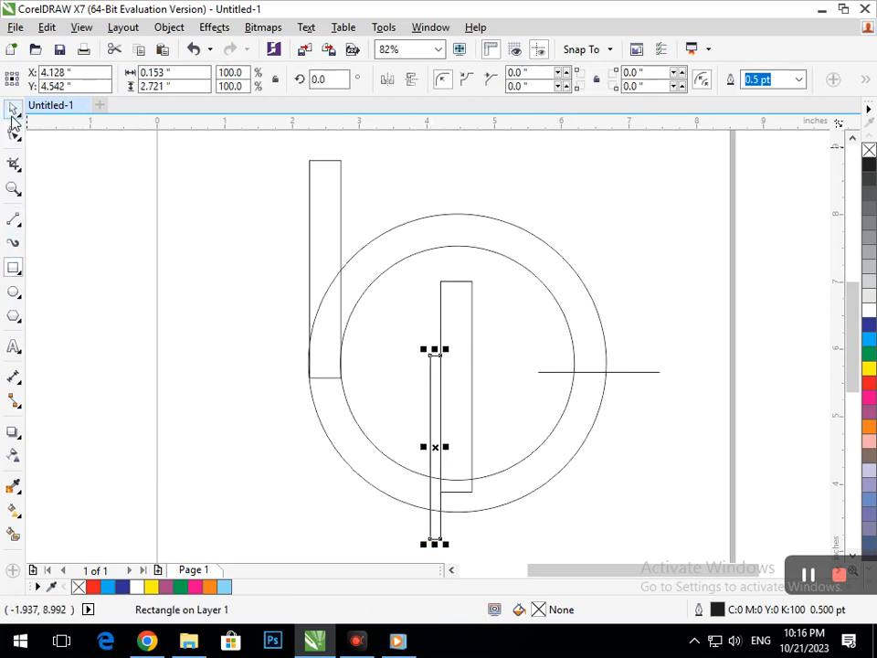
pyautogui.click(13, 109)
pyautogui.click(108, 337)
# Make a rotated copy of the narrow rectangle and lay it diagonally across the ring's lower-right part
pyautogui.click(437, 535)
pyautogui.click(435, 539)
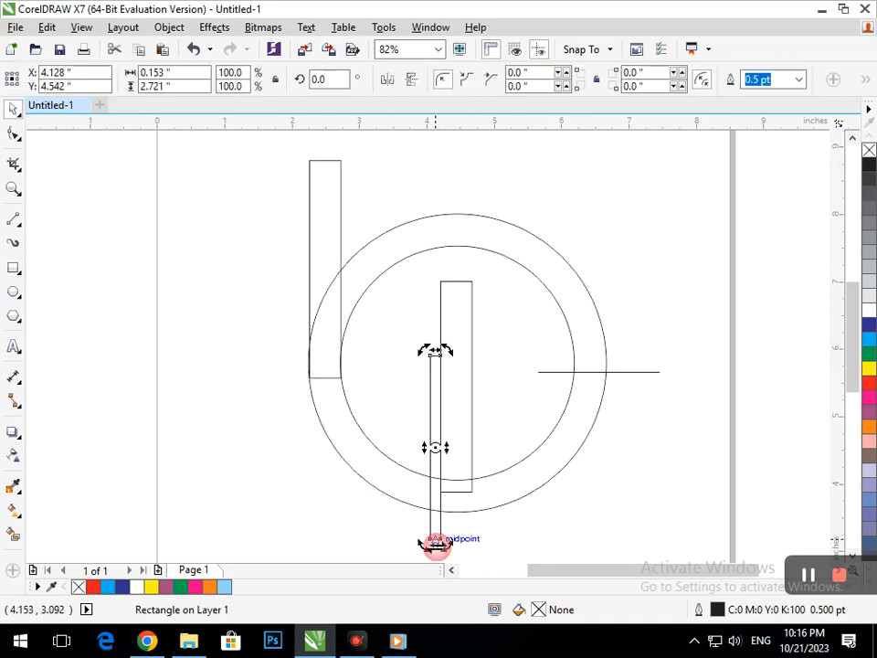
pyautogui.moveTo(447, 547); pyautogui.dragTo(643, 517)
pyautogui.click(402, 531)
pyautogui.click(467, 514)
pyautogui.click(584, 505)
pyautogui.click(606, 532)
pyautogui.click(611, 493)
pyautogui.click(611, 494)
pyautogui.moveTo(621, 504); pyautogui.dragTo(598, 482)
pyautogui.click(607, 494)
pyautogui.click(637, 475)
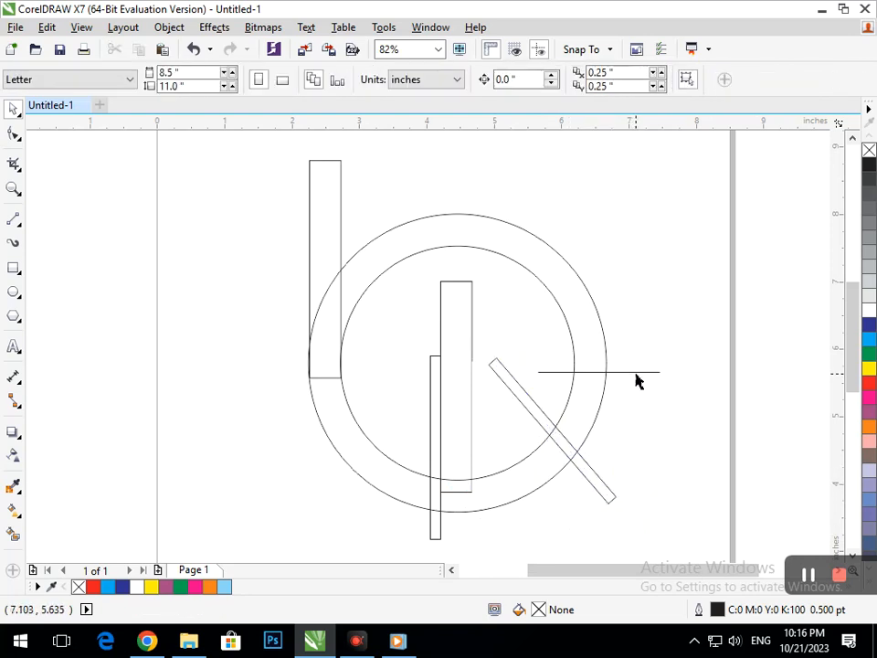
# Make a copy of the narrow rectangle rotated 90 degrees, doubled in thickness to 0.305 inches, across the ring's right side
pyautogui.click(435, 529)
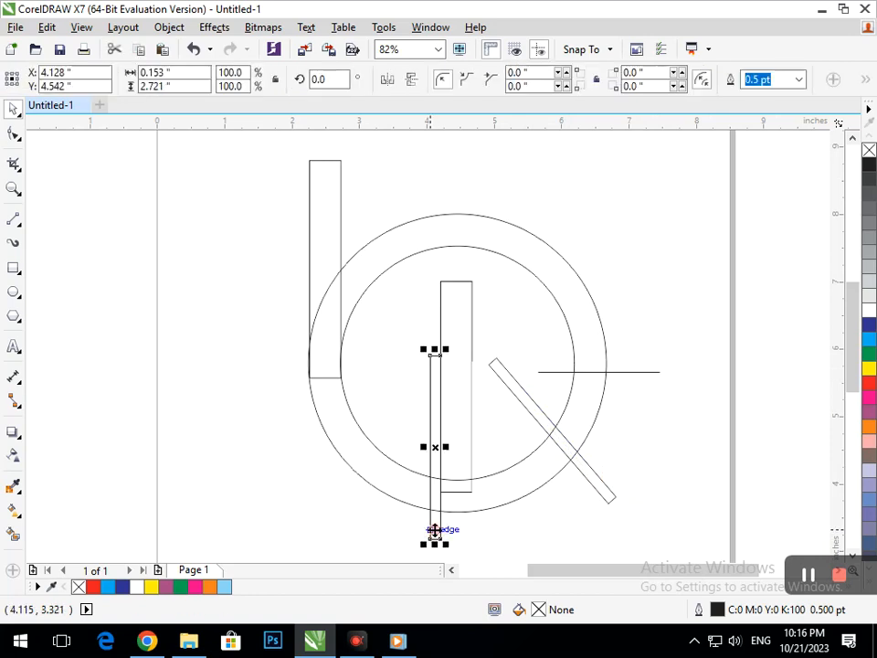
pyautogui.click(436, 533)
pyautogui.moveTo(441, 351); pyautogui.dragTo(541, 435)
pyautogui.click(482, 461)
pyautogui.moveTo(482, 453); pyautogui.dragTo(720, 386)
pyautogui.click(646, 392)
pyautogui.click(619, 371)
pyautogui.moveTo(615, 378); pyautogui.dragTo(620, 335)
pyautogui.click(623, 389)
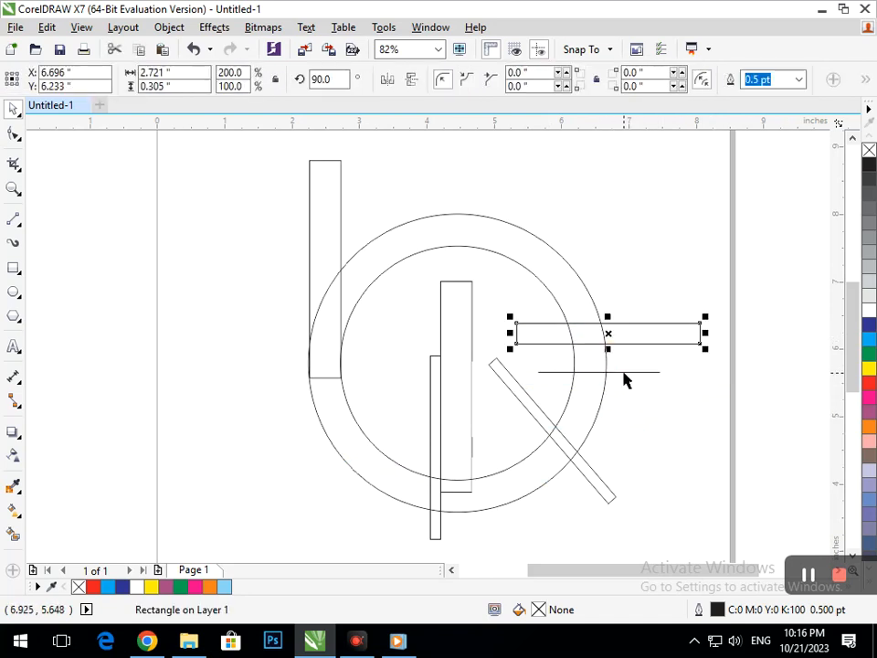
# Move the horizontal line up to the ring's upper right and the horizontal bar down to the ring's mid-height
pyautogui.moveTo(625, 380); pyautogui.dragTo(610, 262)
pyautogui.moveTo(617, 340); pyautogui.dragTo(620, 365)
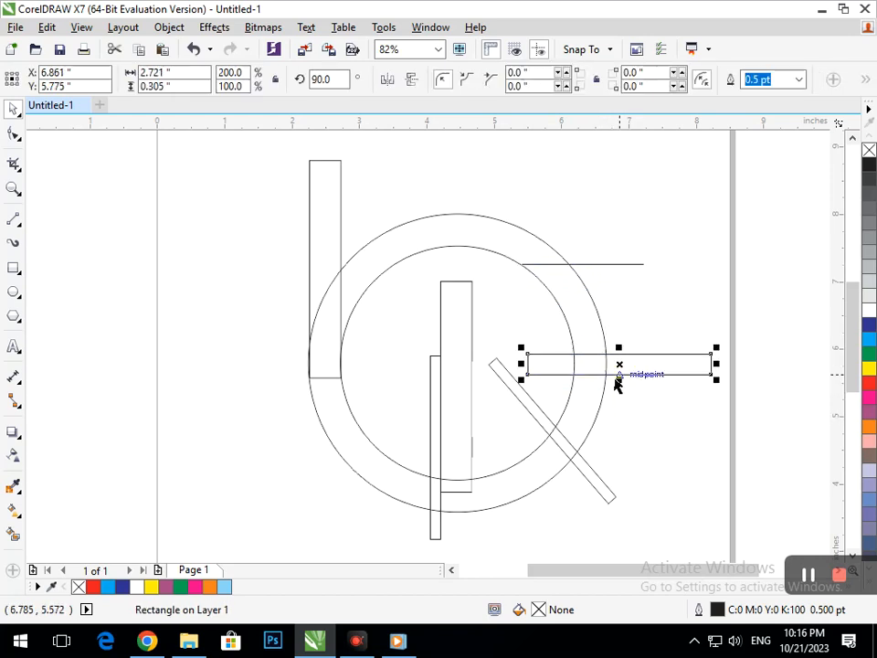
pyautogui.click(654, 402)
pyautogui.click(648, 371)
pyautogui.click(642, 413)
pyautogui.click(602, 265)
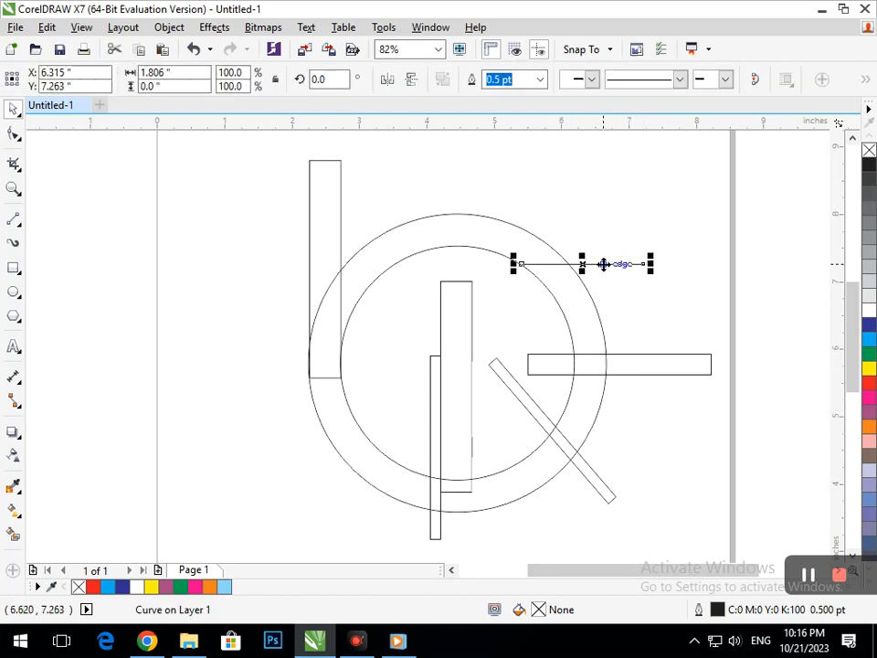
pyautogui.click(603, 265)
pyautogui.moveTo(539, 278); pyautogui.dragTo(528, 326)
pyautogui.hotkey('ctrl', 'z')
pyautogui.click(676, 416)
# Rotate the line to slope up to the right and position it across the ring's upper-right band
pyautogui.click(622, 265)
pyautogui.click(622, 265)
pyautogui.moveTo(514, 264); pyautogui.dragTo(585, 311)
pyautogui.click(668, 294)
pyautogui.click(585, 263)
pyautogui.moveTo(585, 263); pyautogui.dragTo(572, 280)
pyautogui.click(666, 301)
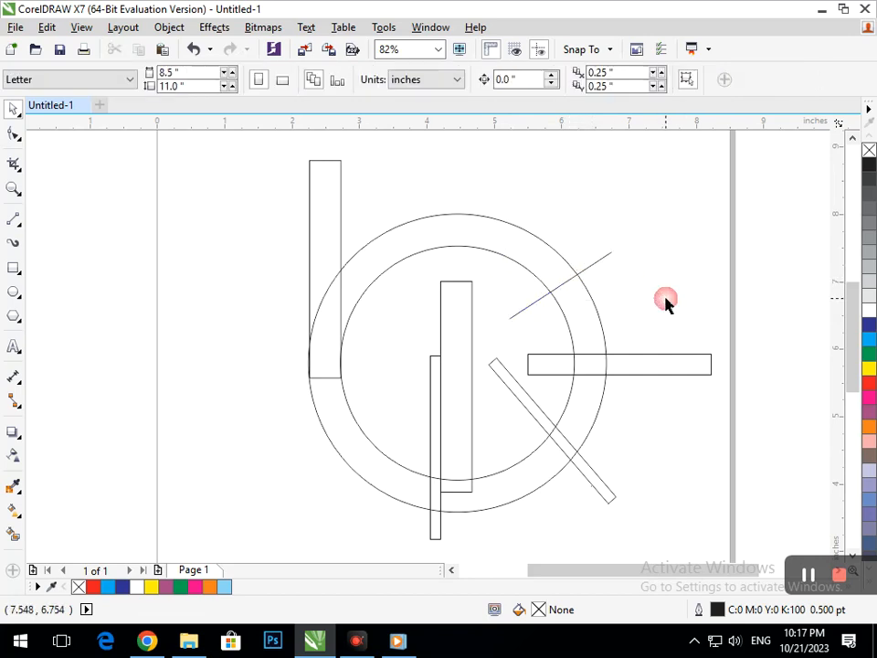
# Smart-fill the ring's lower-left, left and upper segments with blue-grey, ending at the sloping line
pyautogui.click(13, 534)
pyautogui.click(388, 477)
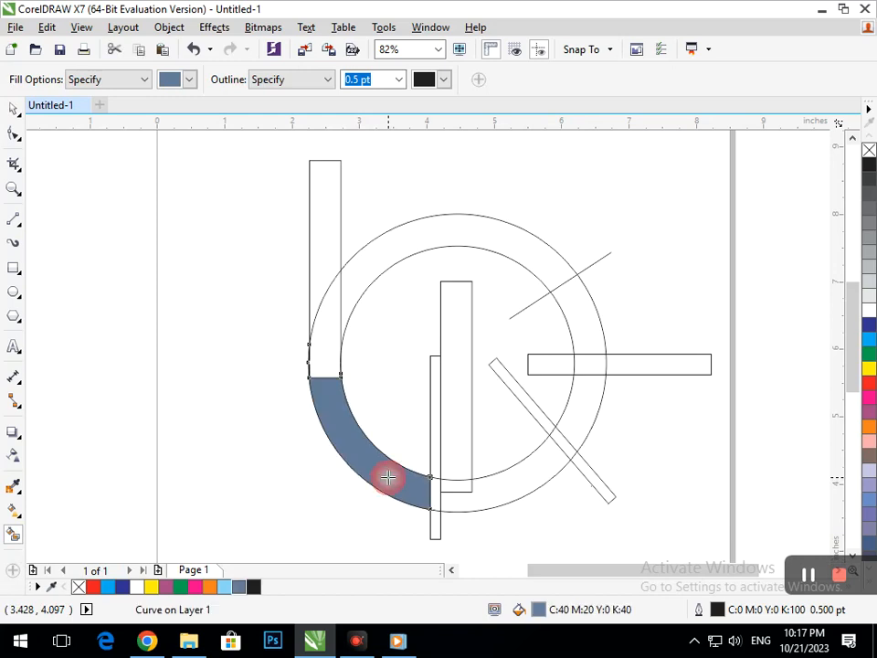
pyautogui.click(333, 347)
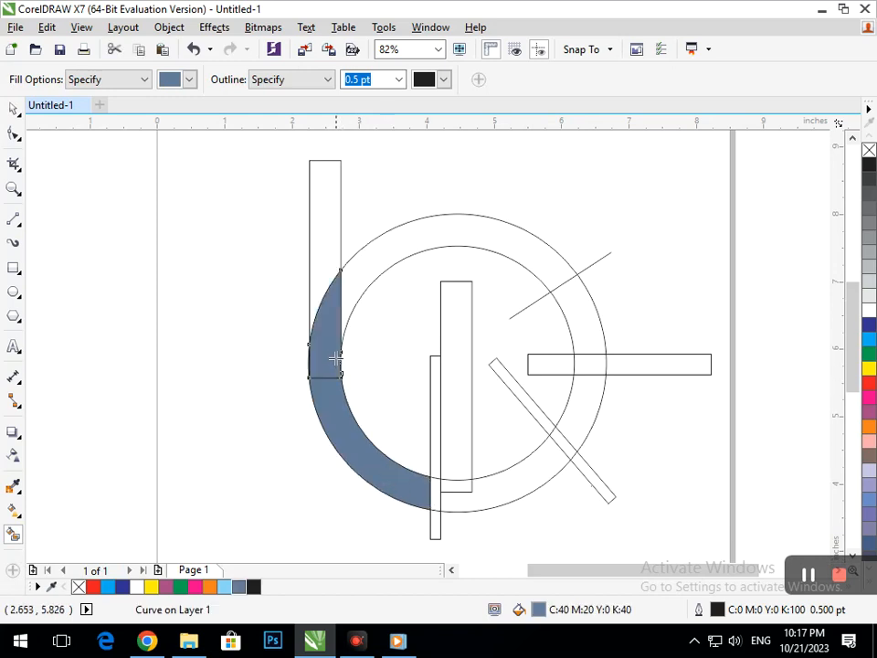
pyautogui.click(352, 297)
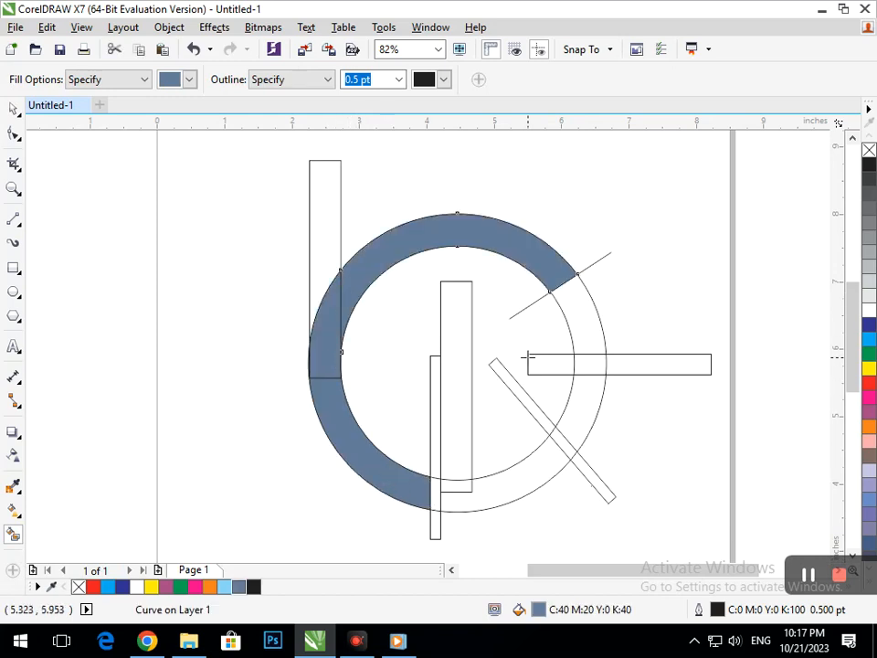
# Smart-fill the horizontal bar's inner part, the ring's right and lower-right segments and the central bar with the same blue-grey
pyautogui.click(559, 369)
pyautogui.click(574, 426)
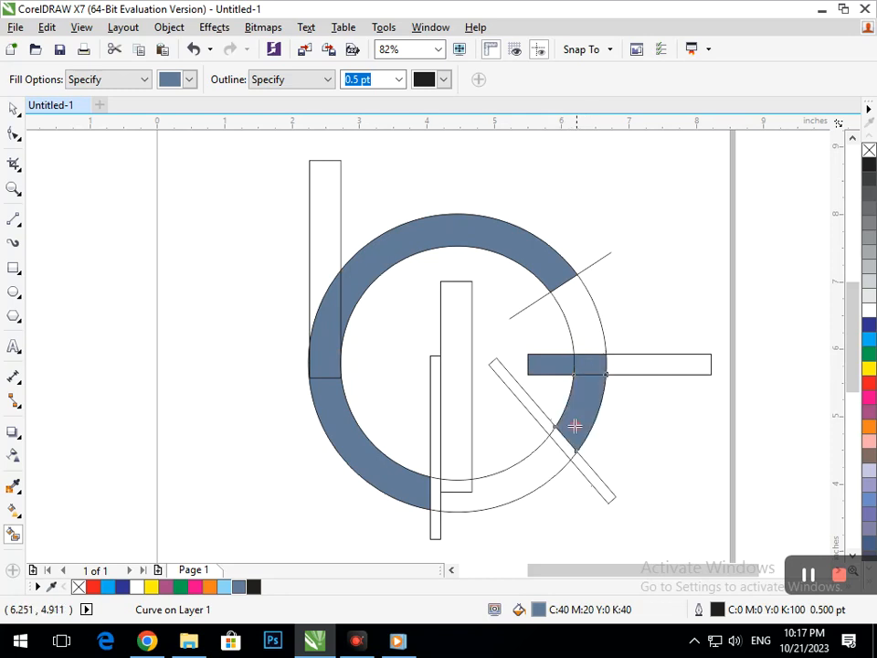
pyautogui.click(537, 475)
pyautogui.click(458, 475)
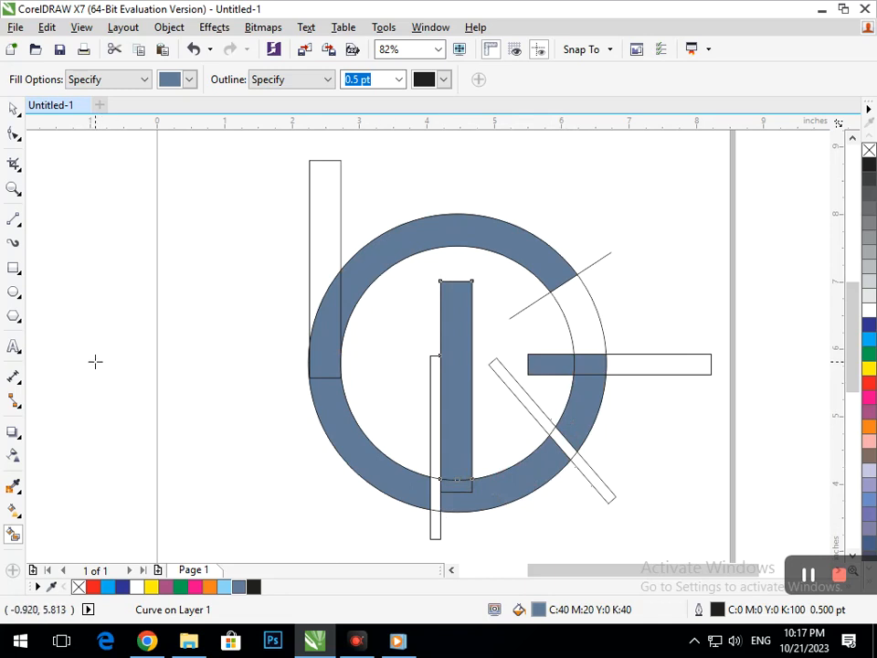
# Delete the diagonal narrow rectangle across the ring's lower right
pyautogui.click(12, 109)
pyautogui.click(595, 485)
pyautogui.press('Delete')
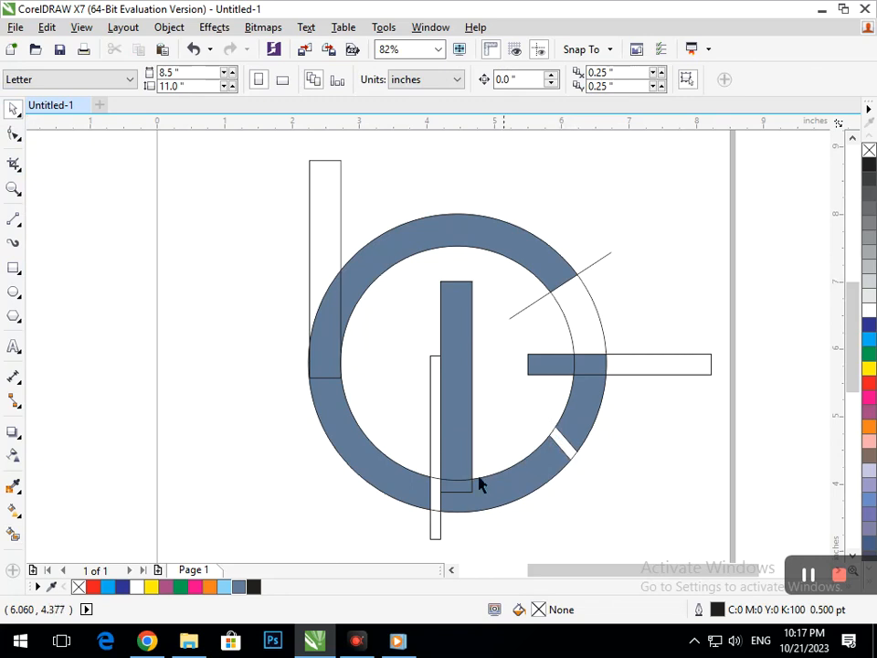
# Weld the filled central bar, its overlap with the ring and the lower-right arc into one L-shaped piece
pyautogui.click(458, 494)
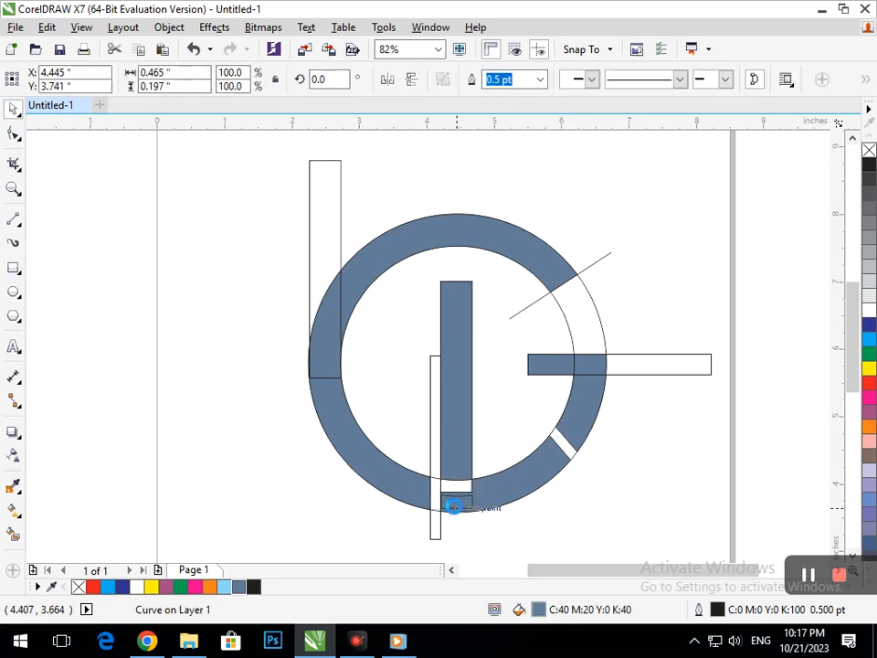
pyautogui.keyDown('shift'); pyautogui.click(458, 409); pyautogui.keyUp('shift')
pyautogui.keyDown('shift'); pyautogui.click(497, 494); pyautogui.keyUp('shift')
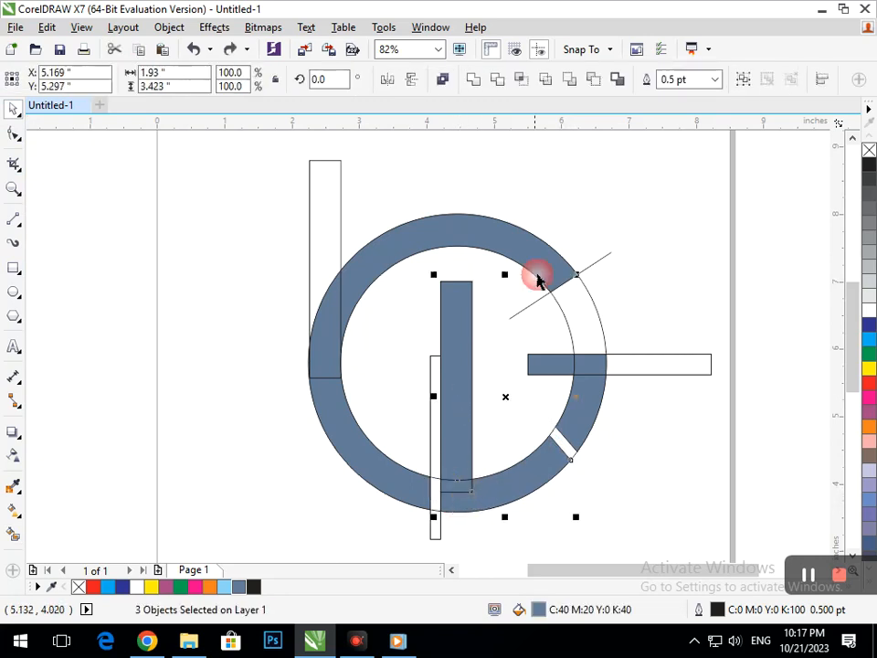
pyautogui.click(494, 80)
pyautogui.hotkey('ctrl', 'z')
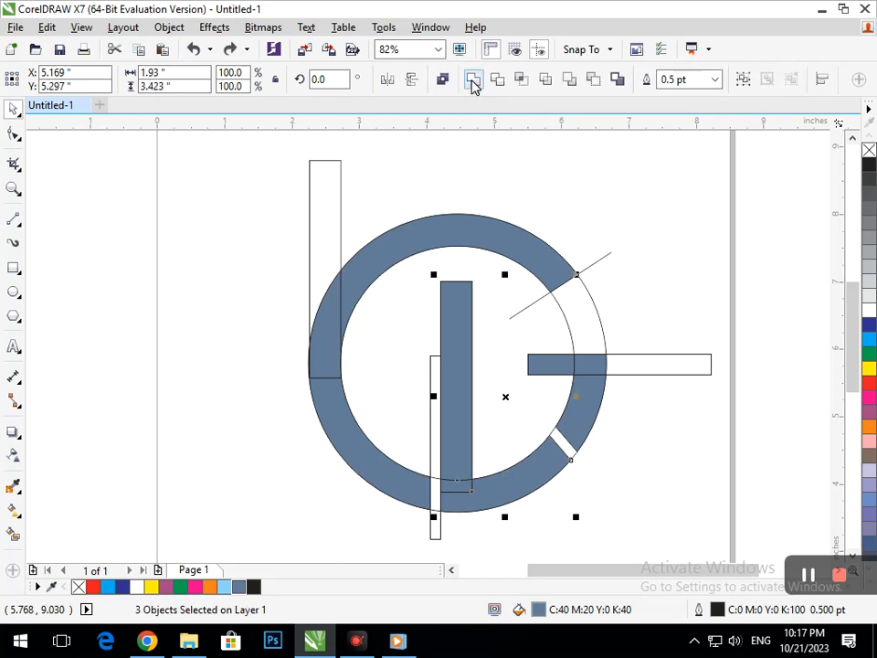
pyautogui.click(471, 80)
pyautogui.click(619, 533)
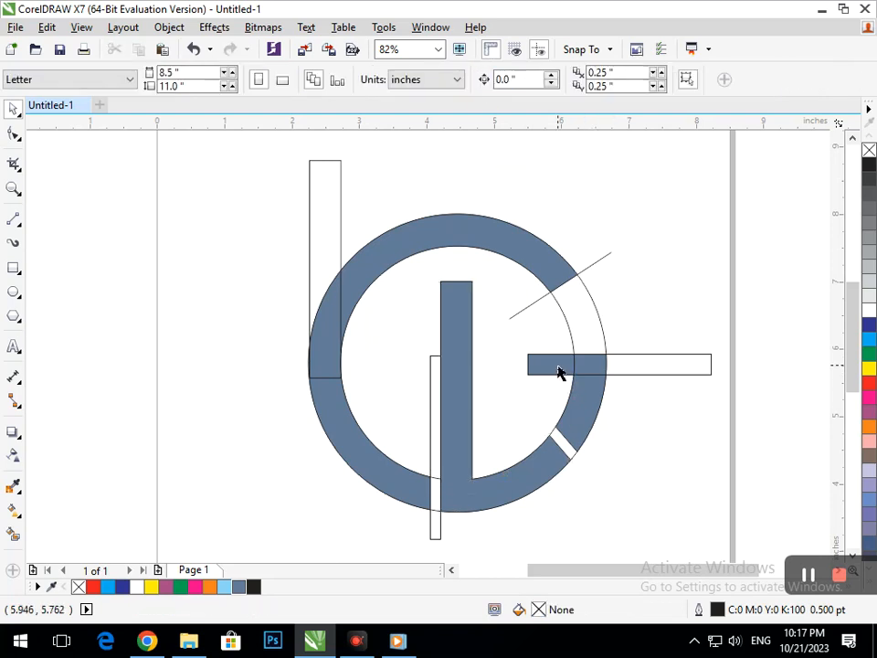
# Weld the filled horizontal bar pieces and the ring's right arc into one hook shape
pyautogui.click(585, 366)
pyautogui.keyDown('shift'); pyautogui.click(586, 411); pyautogui.keyUp('shift')
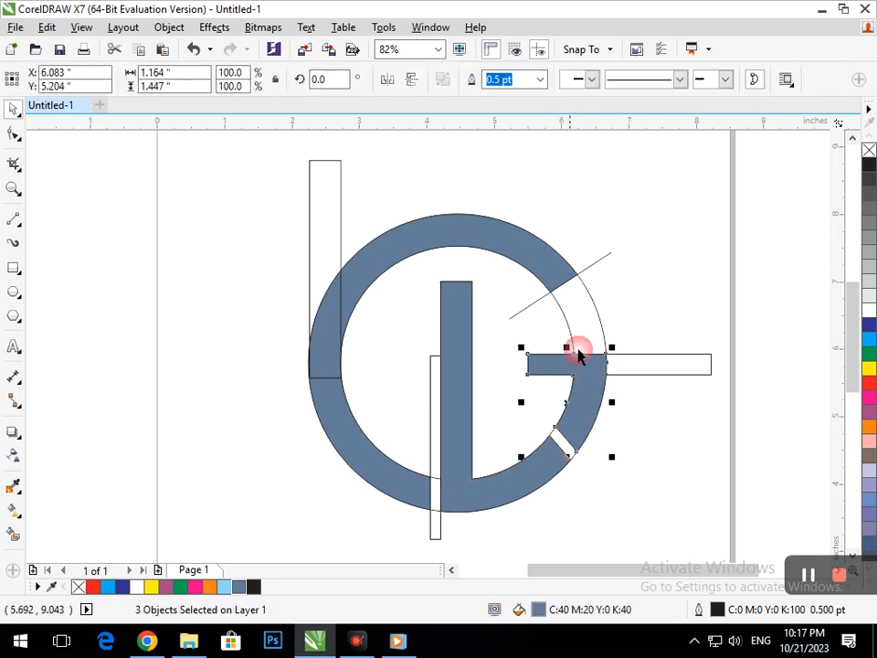
pyautogui.click(653, 362)
# Delete the outer circle, the horizontal rectangle, the sloping line and the inner circle used as guides
pyautogui.click(588, 325)
pyautogui.click(590, 332)
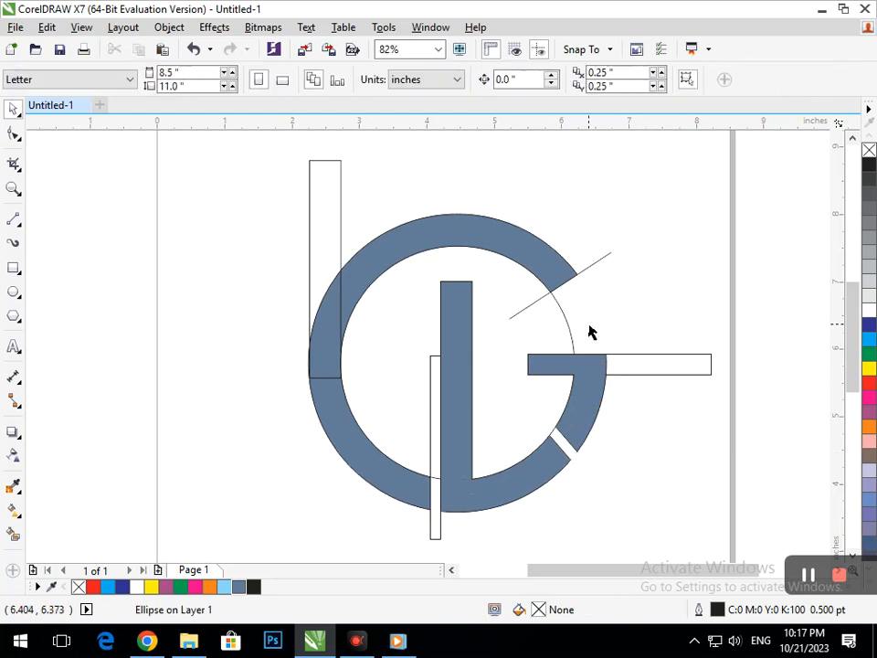
pyautogui.click(647, 370)
pyautogui.press('Delete')
pyautogui.click(598, 260)
pyautogui.press('Delete')
pyautogui.click(567, 325)
pyautogui.press('Delete')
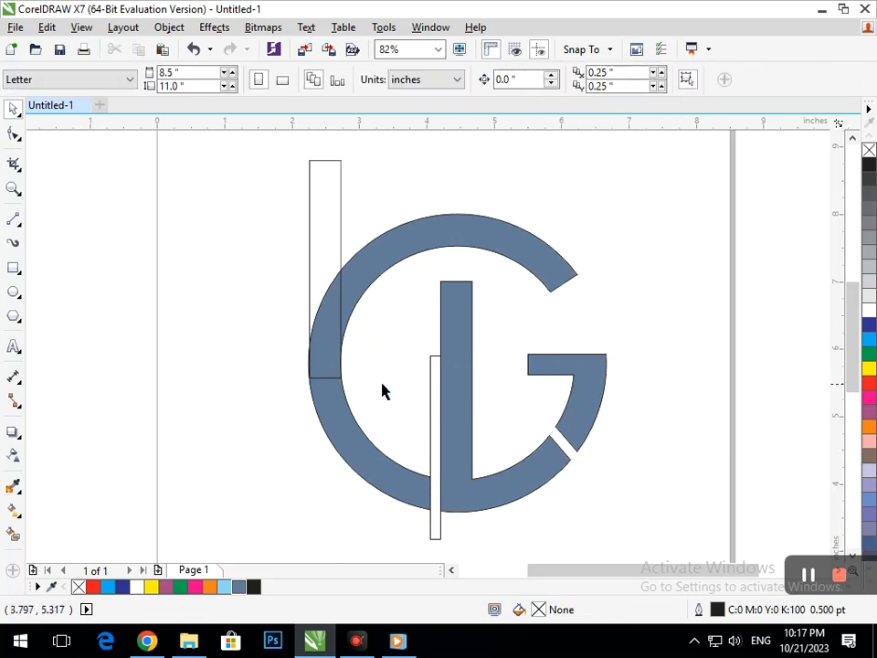
# Delete the narrow rectangle beside the L shape and the tall rectangle at the ring's left
pyautogui.click(431, 429)
pyautogui.press('Delete')
pyautogui.click(317, 213)
pyautogui.press('Delete')
# Weld the ring's left, upper and lower-left segments into one large C-shaped arc
pyautogui.moveTo(261, 240); pyautogui.dragTo(354, 414)
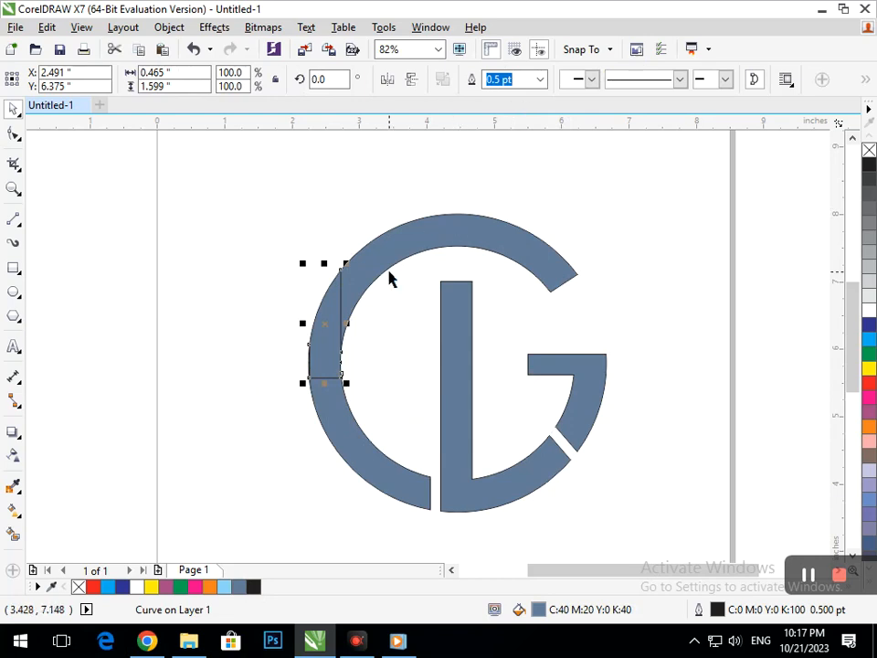
pyautogui.keyDown('shift'); pyautogui.click(397, 249); pyautogui.keyUp('shift')
pyautogui.click(472, 80)
pyautogui.click(384, 157)
pyautogui.click(357, 448)
pyautogui.keyDown('shift'); pyautogui.click(407, 212); pyautogui.keyUp('shift')
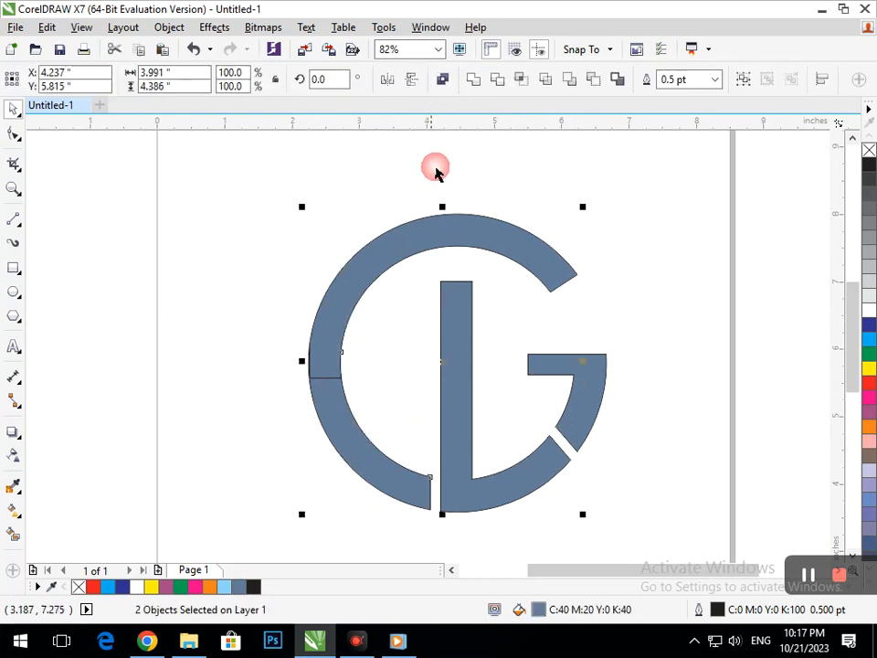
pyautogui.click(481, 80)
pyautogui.click(688, 244)
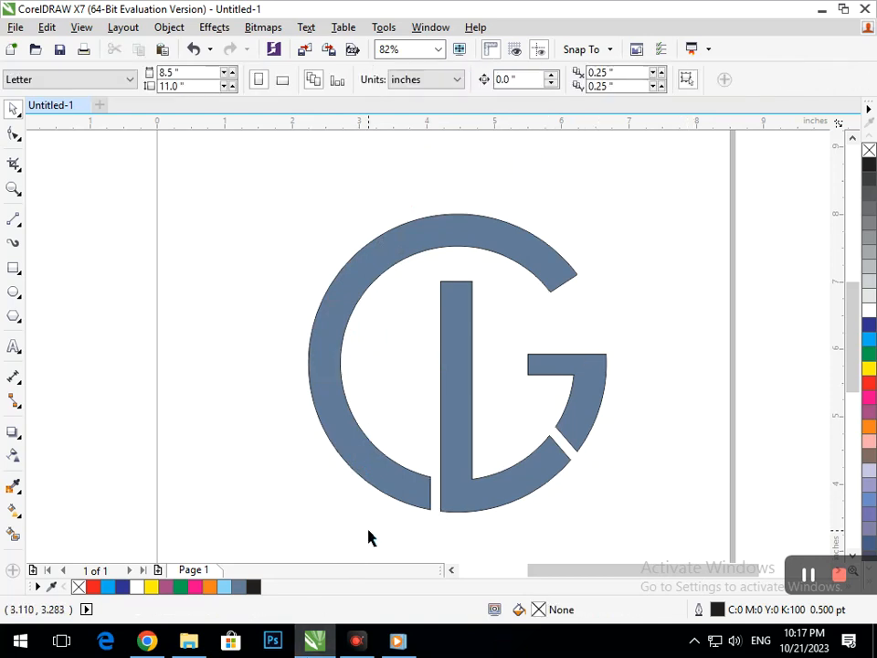
# Colour the right hook shape dark blue and the L shape red, with outlines matching their fills
pyautogui.moveTo(582, 446)
pyautogui.mouseDown()
pyautogui.moveTo(623, 438)
pyautogui.moveTo(581, 446)
pyautogui.mouseUp()
pyautogui.click(869, 324)
pyautogui.click(644, 411)
pyautogui.click(537, 464)
pyautogui.click(869, 382)
pyautogui.click(631, 466)
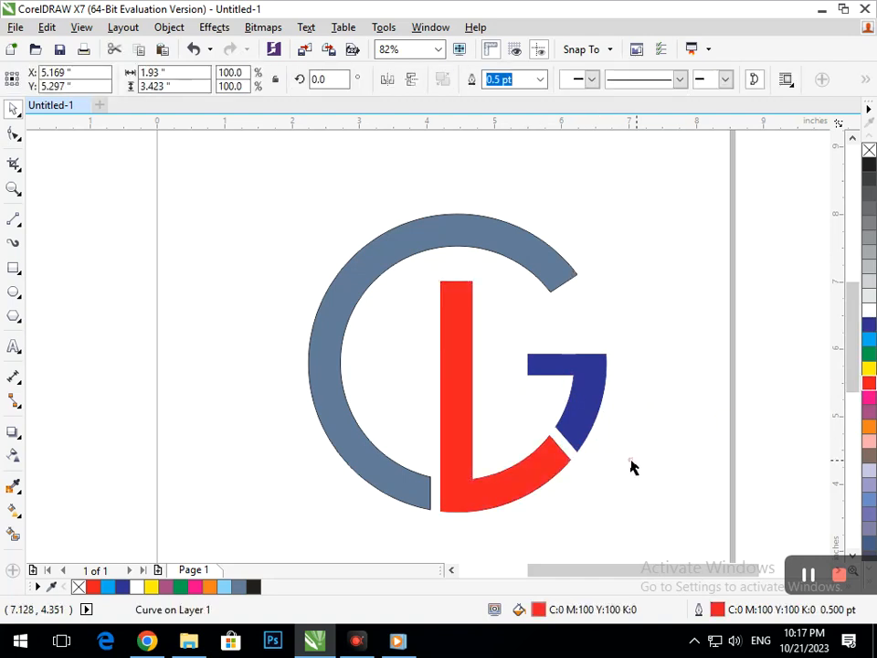
# Colour the fill and outline of the large C-shaped arc dark blue
pyautogui.click(544, 289)
pyautogui.click(869, 324)
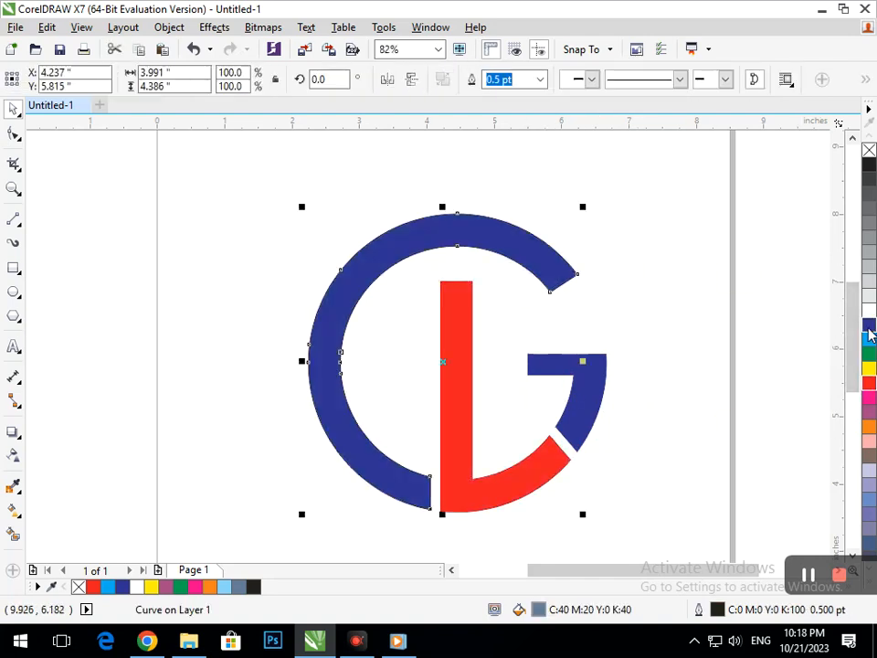
pyautogui.click(664, 396)
# Fill the large C-shaped arc with green
pyautogui.click(548, 276)
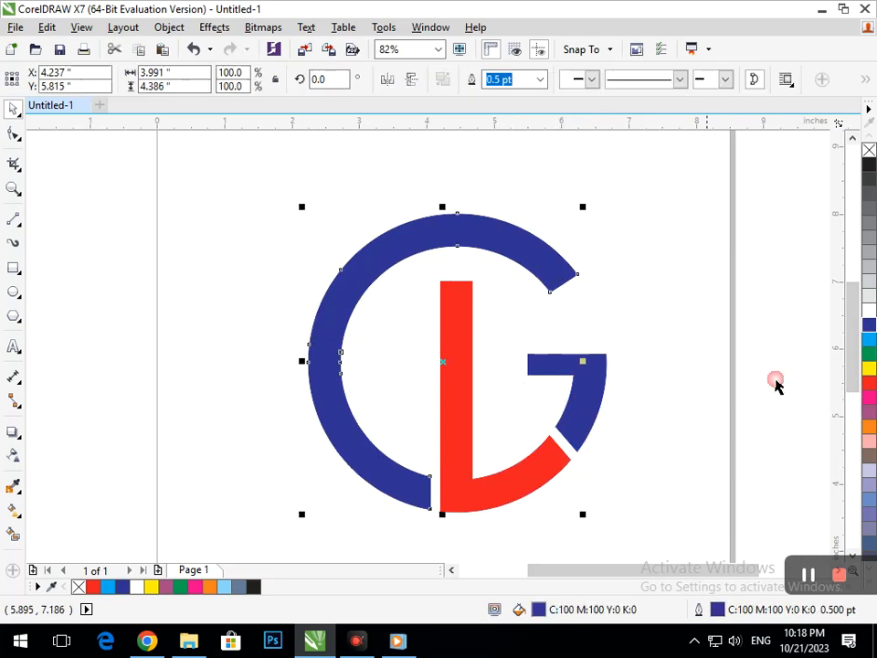
pyautogui.click(869, 353)
pyautogui.click(677, 453)
# Change the large C-shaped arc's fill to purple (C:20 M:80 Y:0 K:20)
pyautogui.click(553, 264)
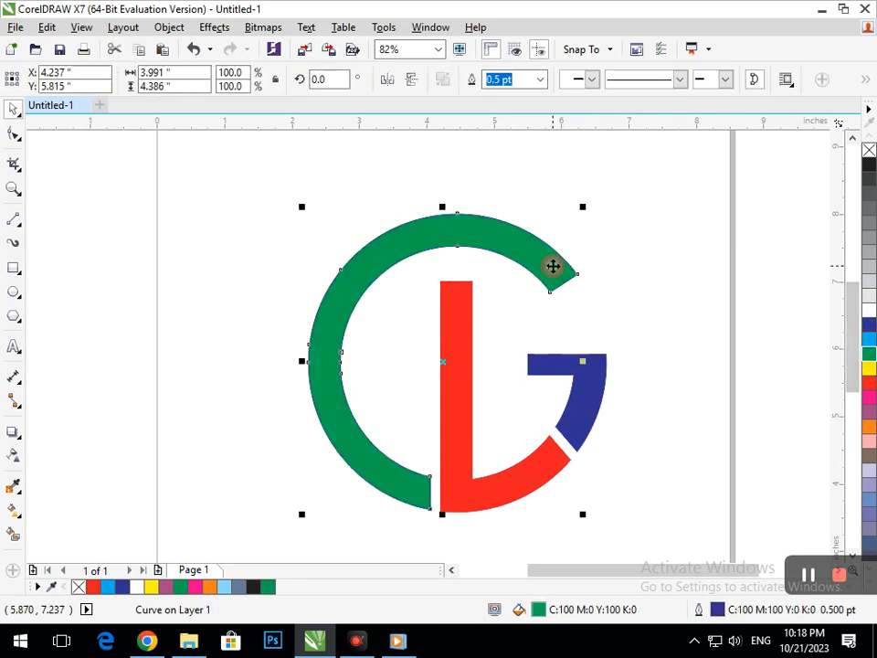
pyautogui.click(869, 413)
pyautogui.click(668, 454)
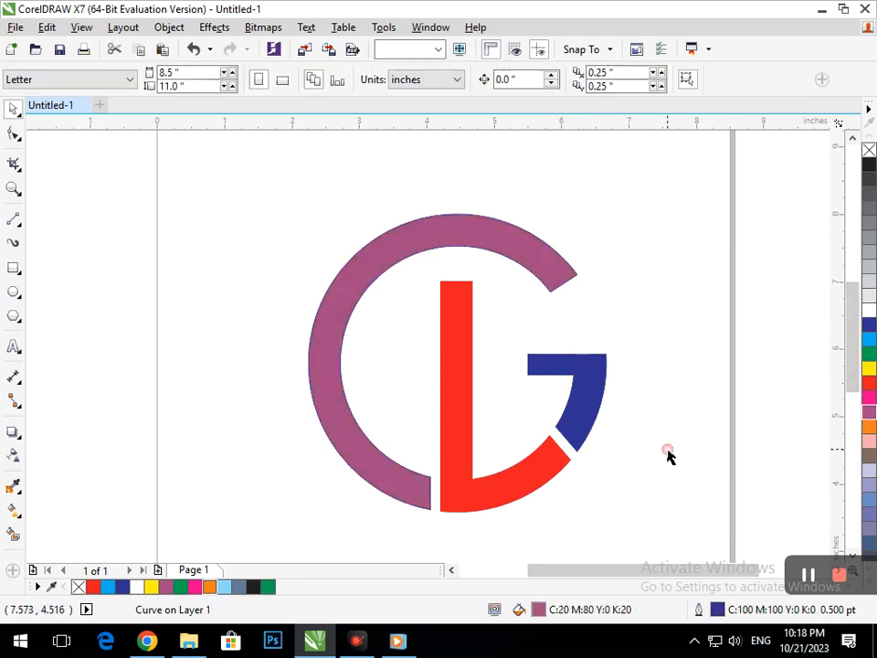
pyautogui.rightClick(549, 354)
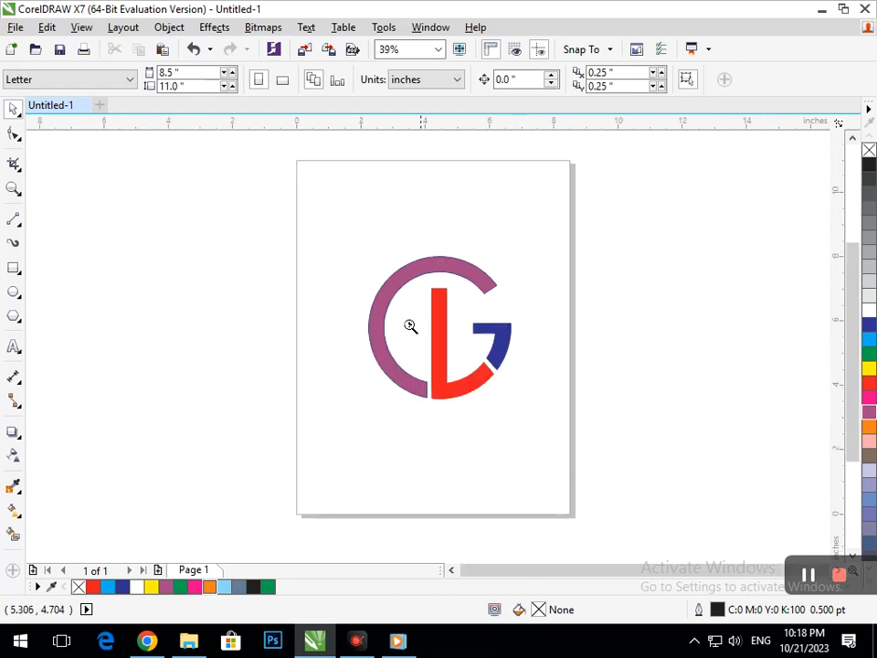
pyautogui.moveTo(292, 238); pyautogui.dragTo(678, 489)
pyautogui.scroll(-2, 566, 416)
pyautogui.moveTo(335, 238); pyautogui.dragTo(534, 448)
pyautogui.click(499, 460)
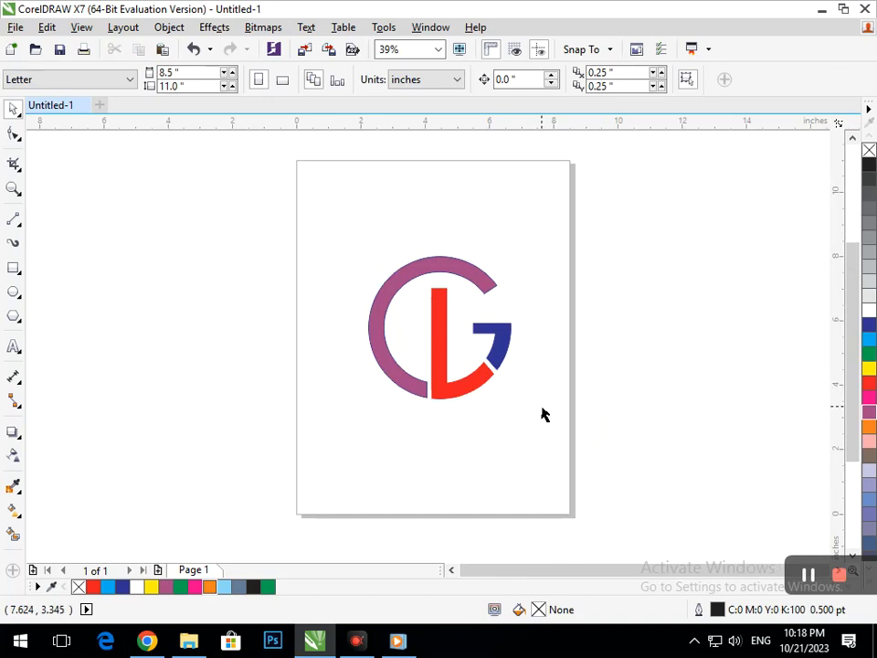